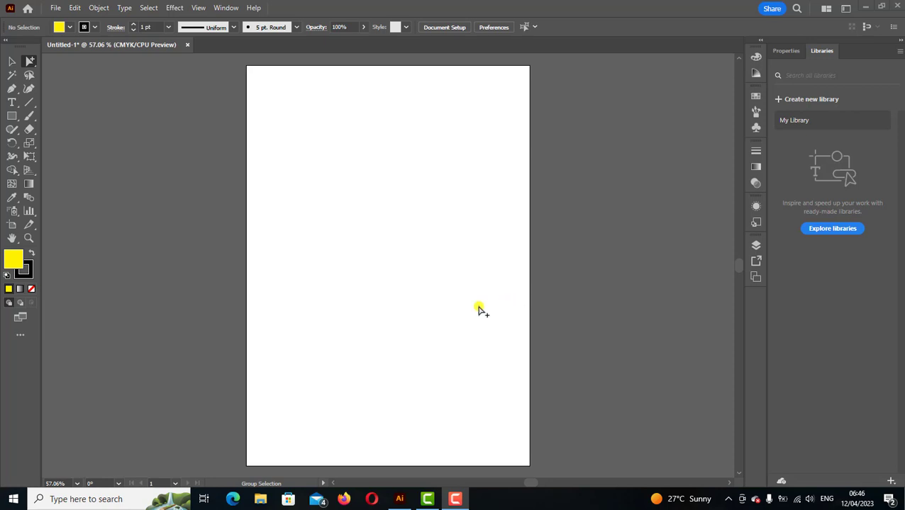
Draw a small yellow square with a black 1 pt stroke near the upper-left part of the artboard
click(12, 61)
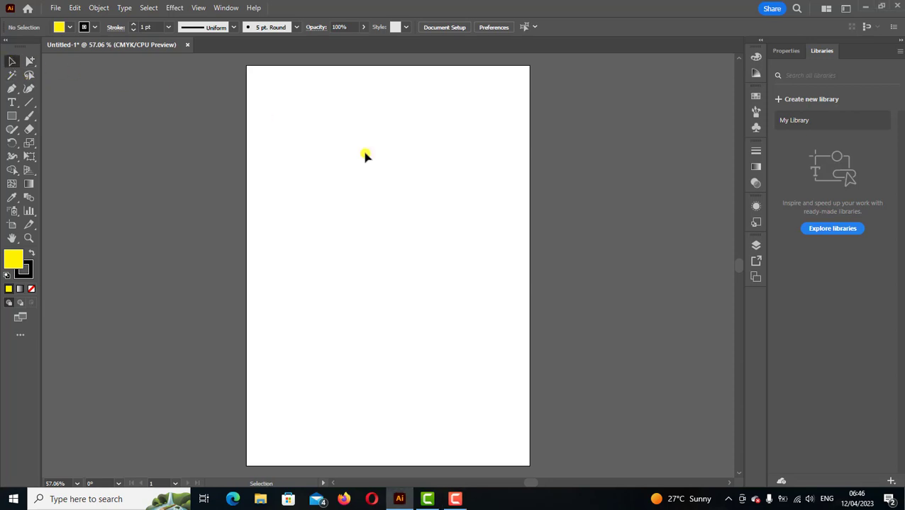
key(ctrl+1)
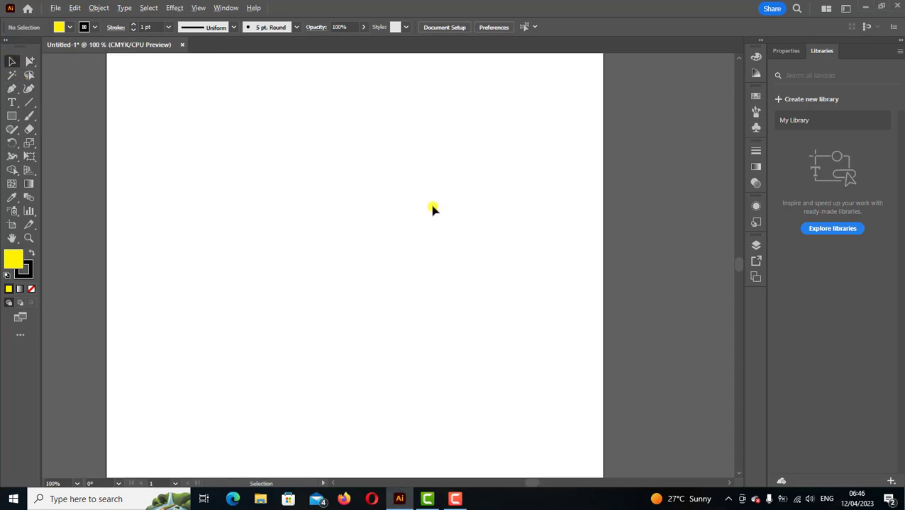
scroll(432, 209, up, 1)
drag(432, 209, 494, 229)
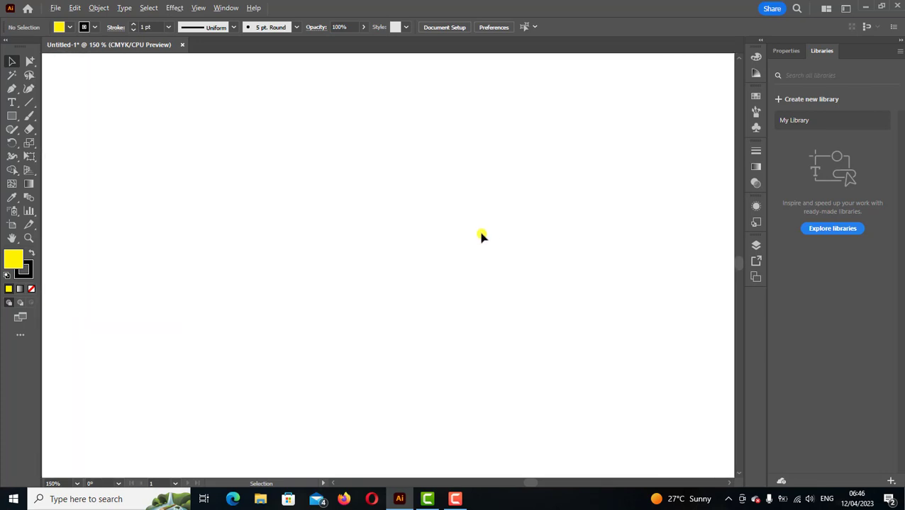
click(12, 116)
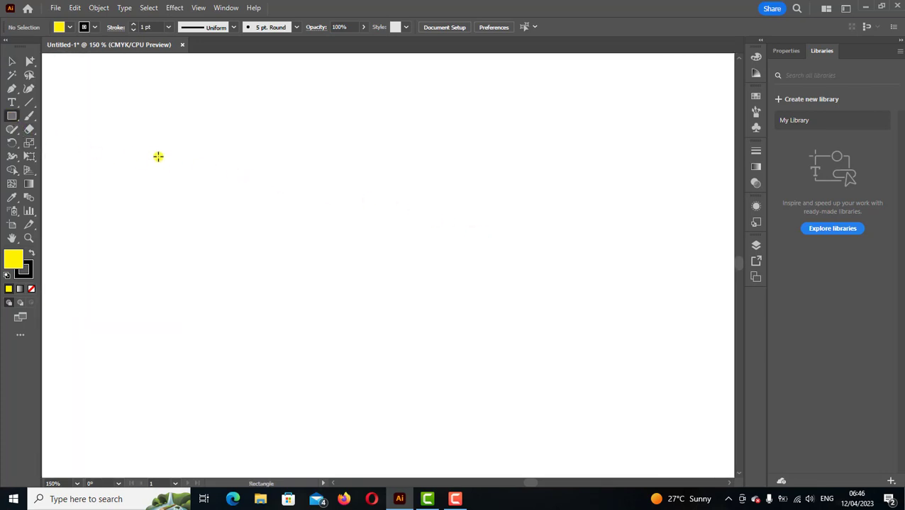
mouse_move(90, 117)
mouse_down()
mouse_move(117, 158)
mouse_move(130, 158)
mouse_up()
Duplicate the yellow square horizontally to its right, leaving a narrow gap between the two
click(11, 60)
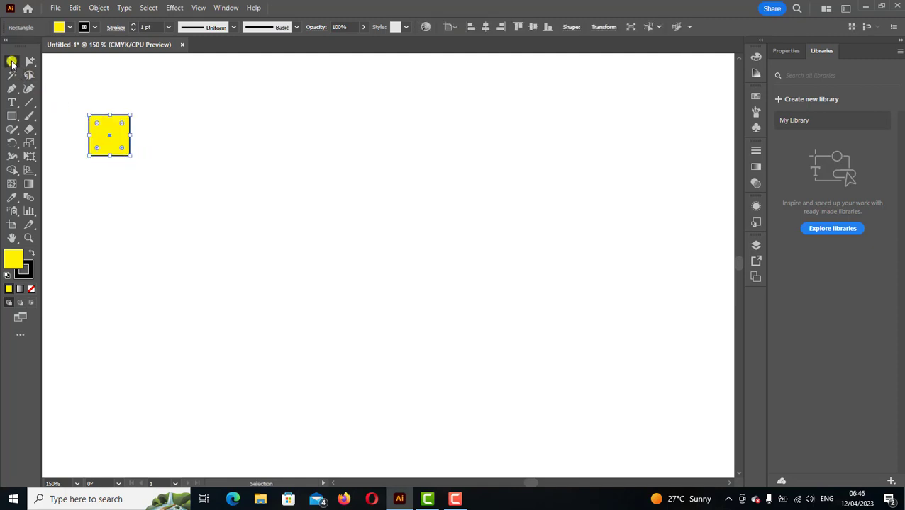
click(141, 85)
click(120, 151)
drag(109, 148, 153, 146)
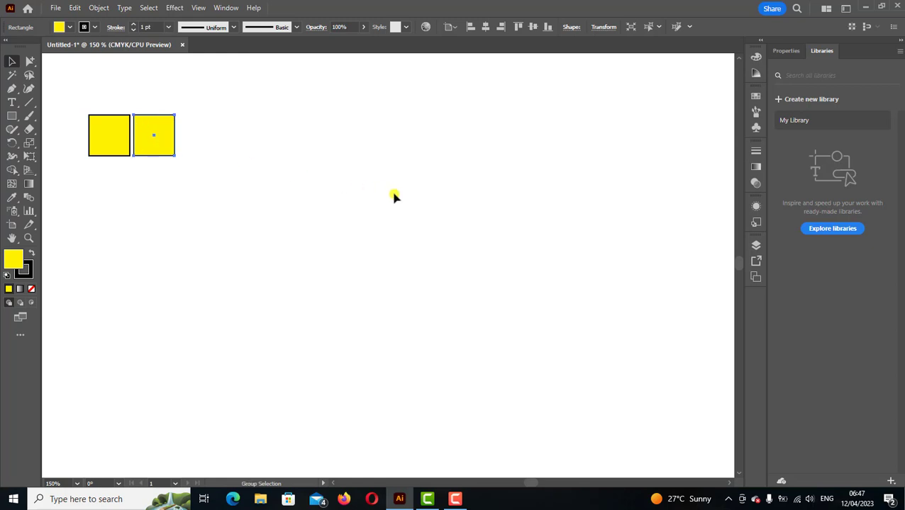
Repeat the duplication to build an evenly spaced row of fourteen yellow squares, and deselect
key(ctrl+d)
key(ctrl+d)
key(ctrl+d)
key(ctrl+d)
key(ctrl+d)
key(ctrl+d)
key(ctrl+d)
key(ctrl+d)
key(ctrl+d)
key(ctrl+d)
key(ctrl+d)
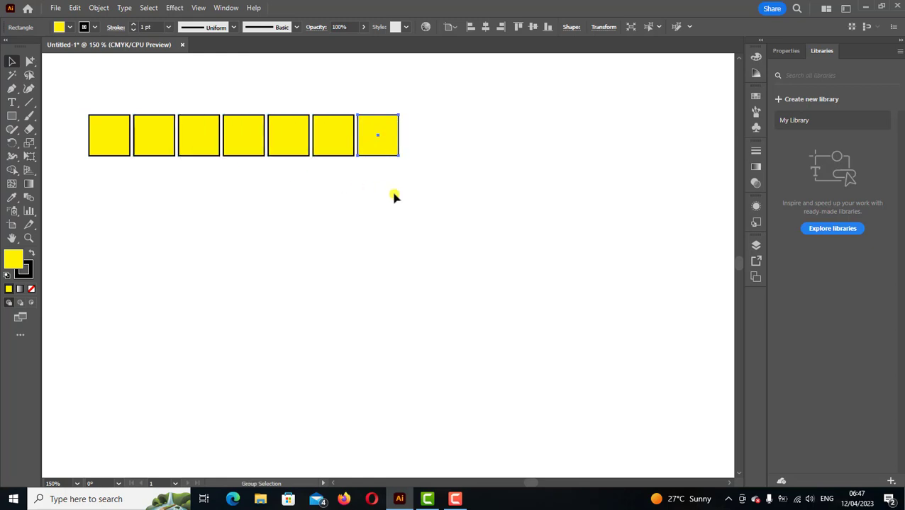
key(ctrl+d)
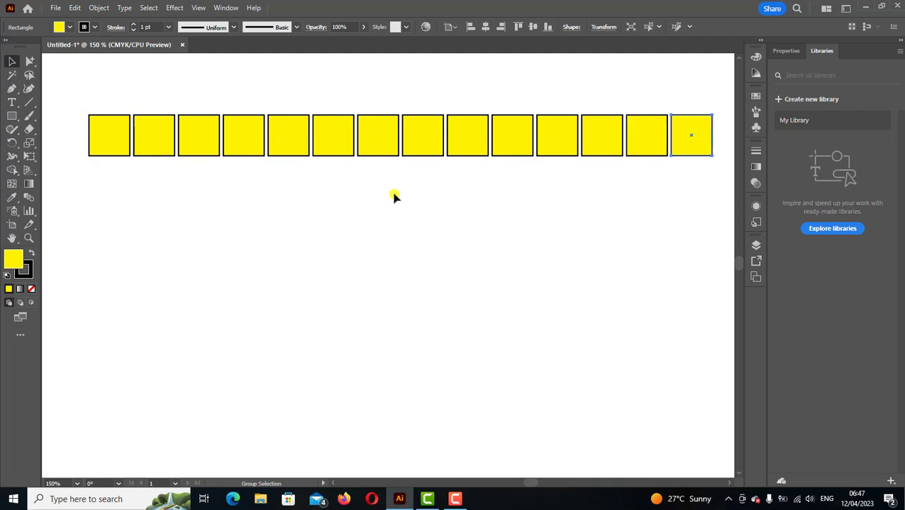
click(395, 226)
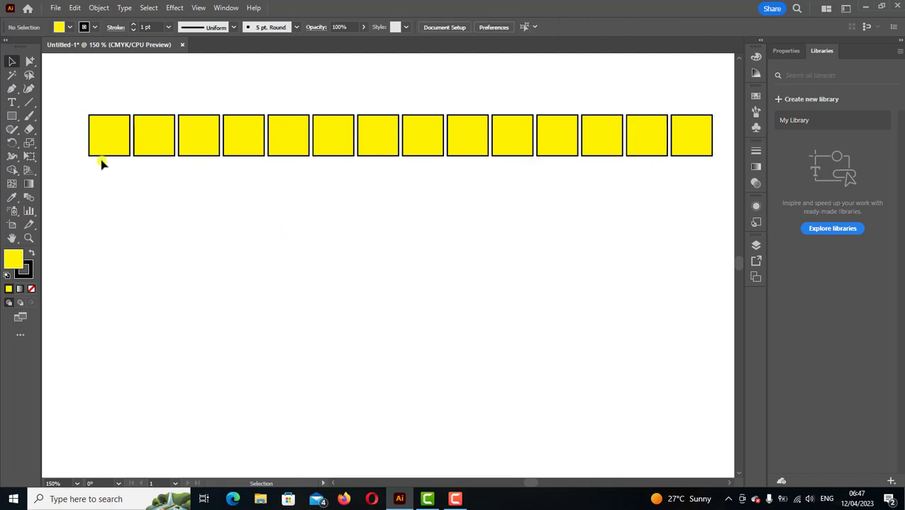
Fill the first three squares of the row with red and group them
drag(80, 92, 221, 192)
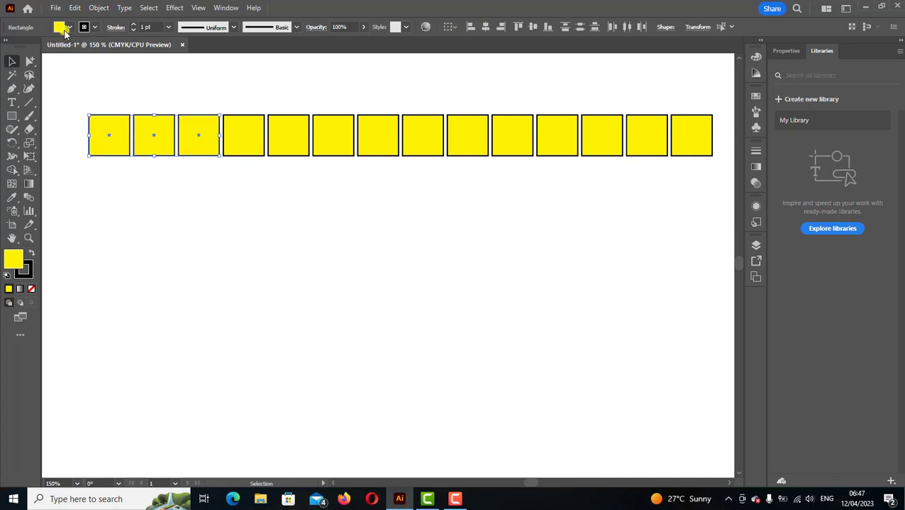
click(70, 27)
click(39, 47)
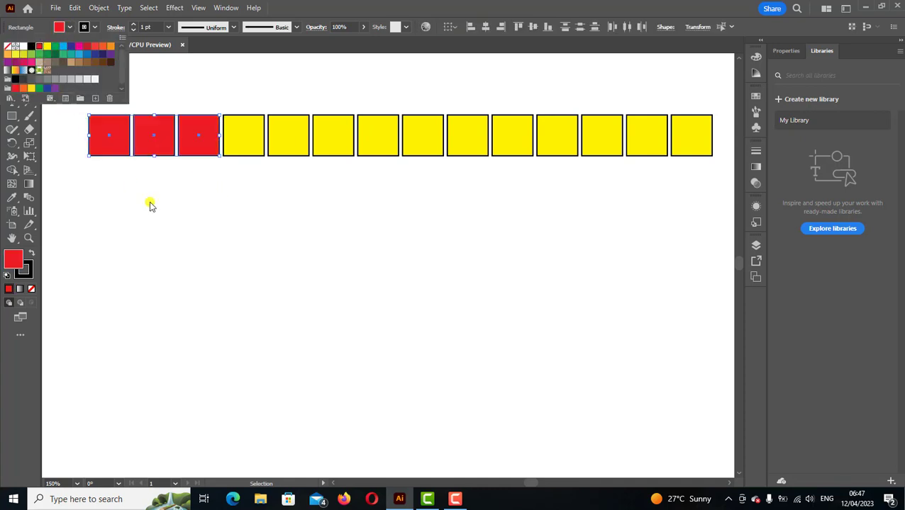
click(197, 152)
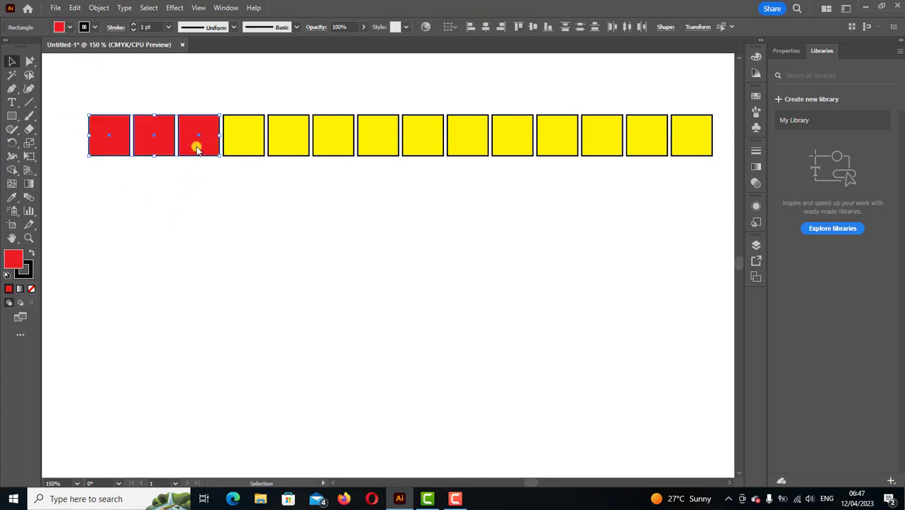
right_click(189, 148)
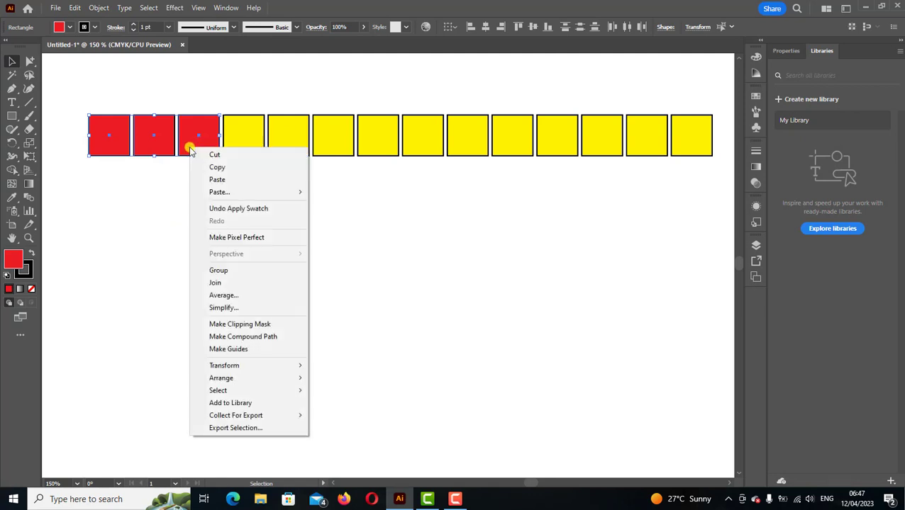
click(228, 274)
click(292, 236)
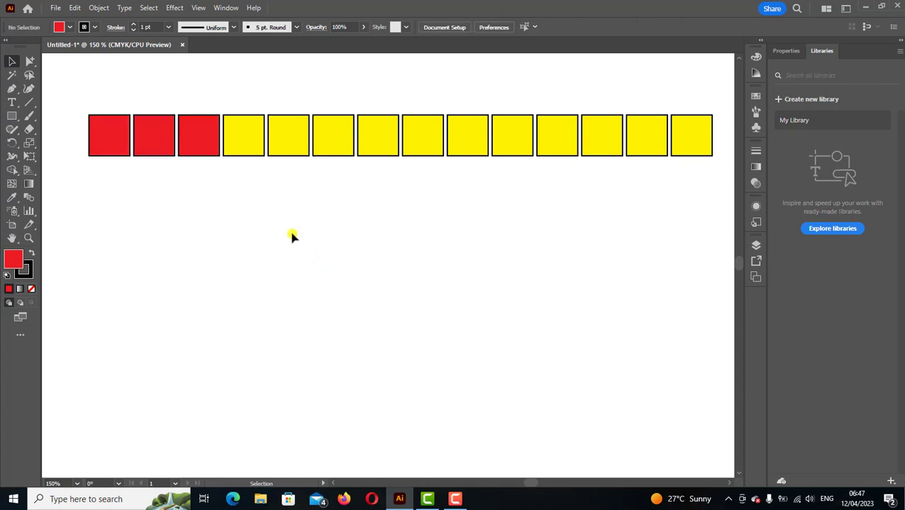
Fill the fourth to sixth squares with green and group them
drag(238, 85, 341, 178)
click(68, 27)
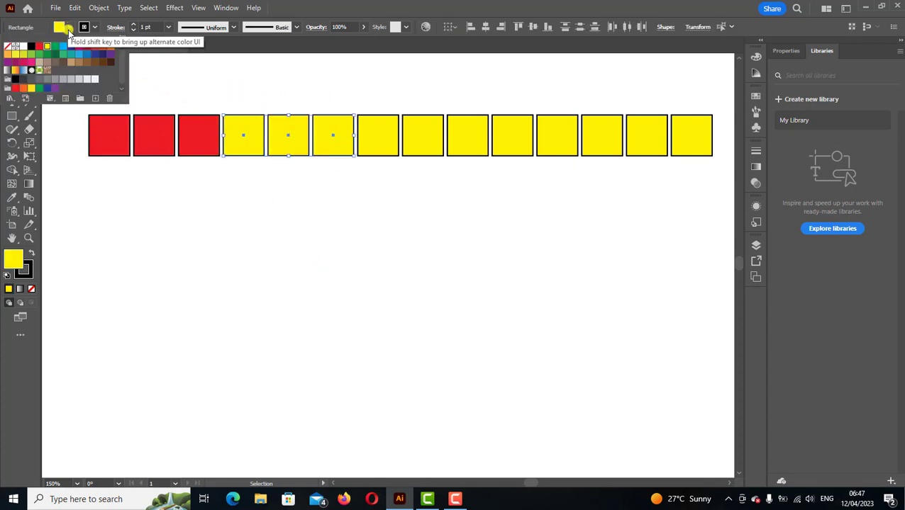
click(55, 46)
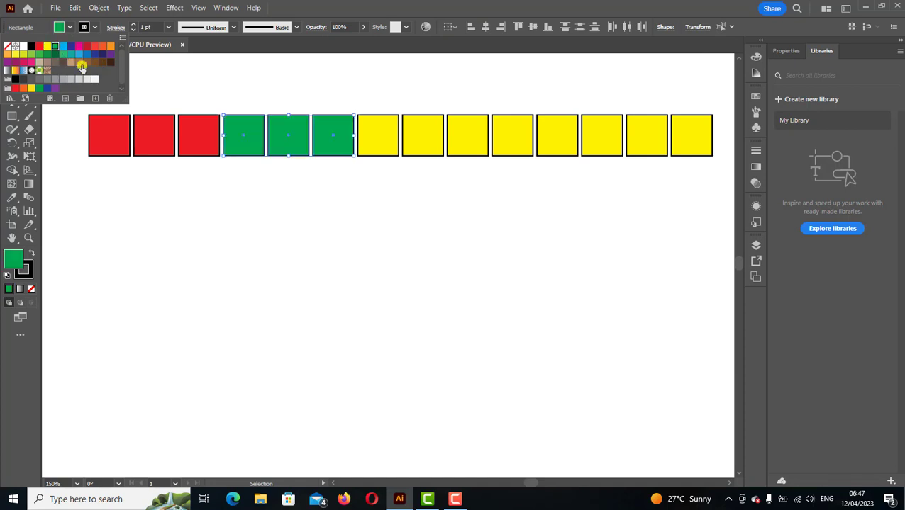
click(298, 142)
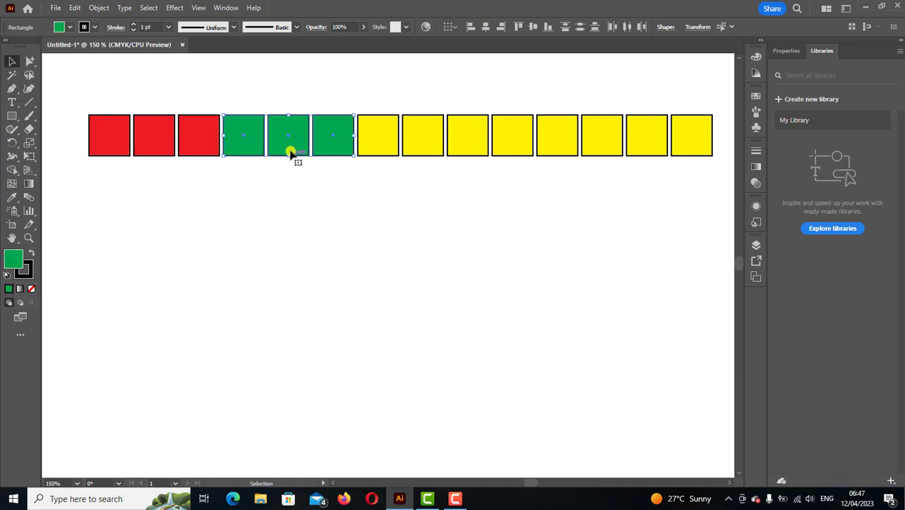
right_click(290, 146)
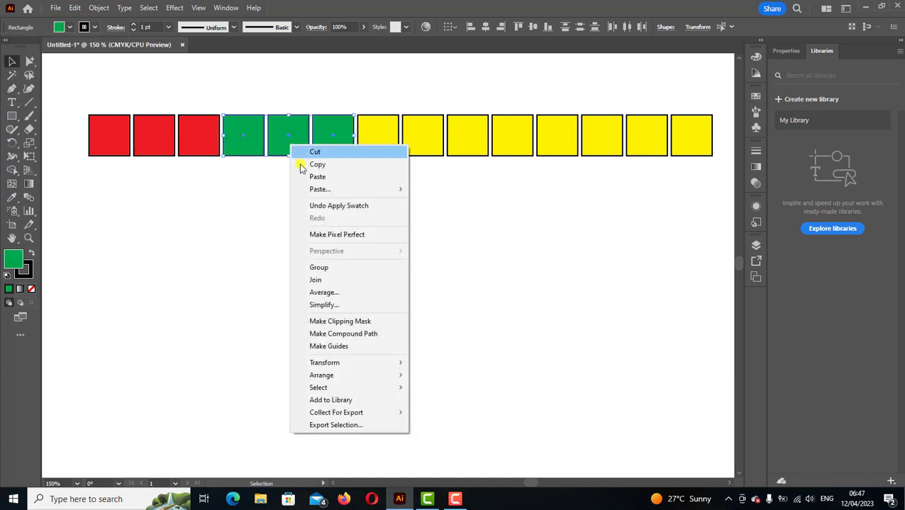
click(319, 270)
Fill the four squares right of the green group with dark red and group them
drag(377, 86, 519, 178)
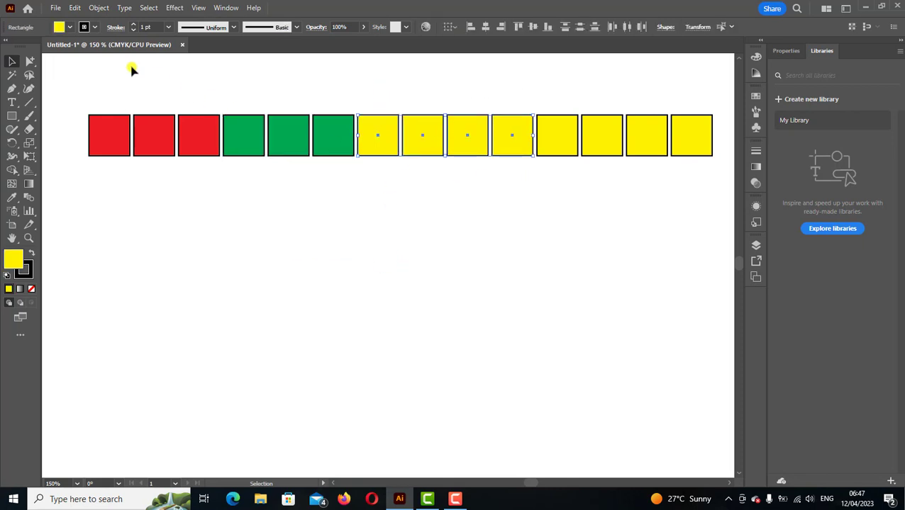
click(69, 27)
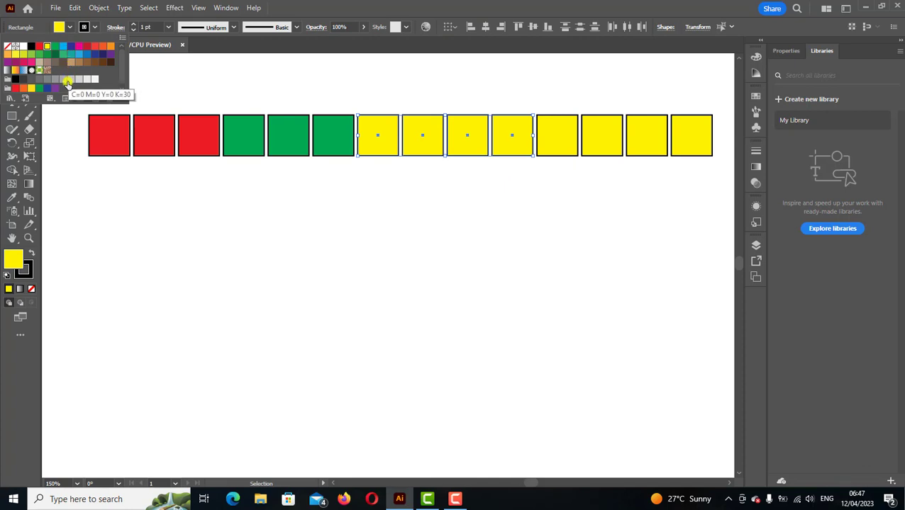
click(86, 46)
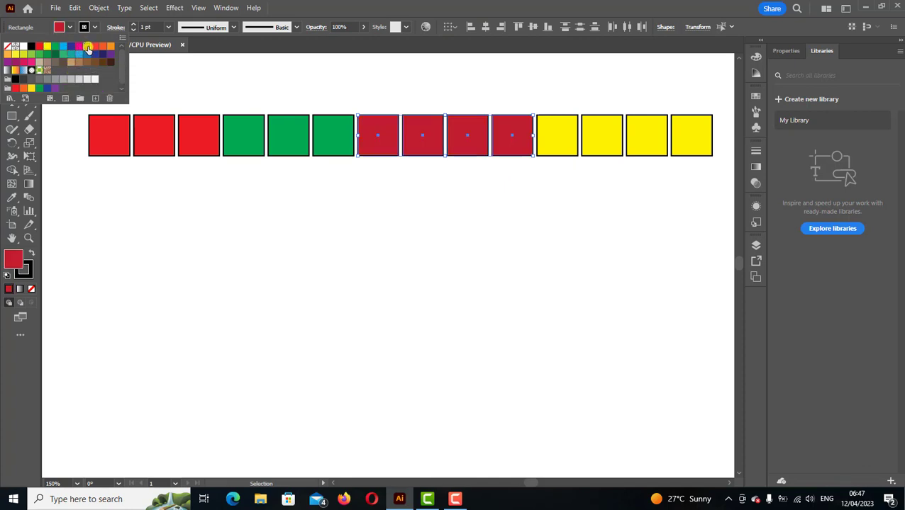
click(384, 147)
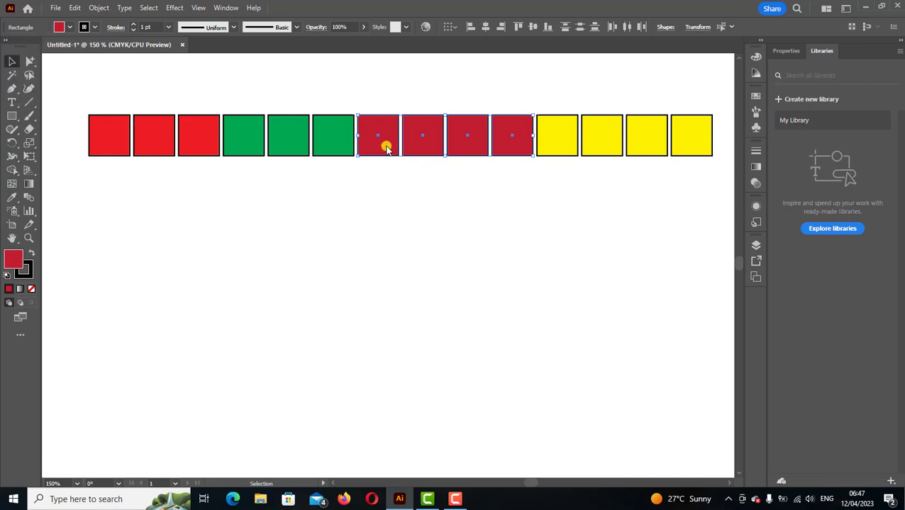
right_click(386, 148)
click(416, 270)
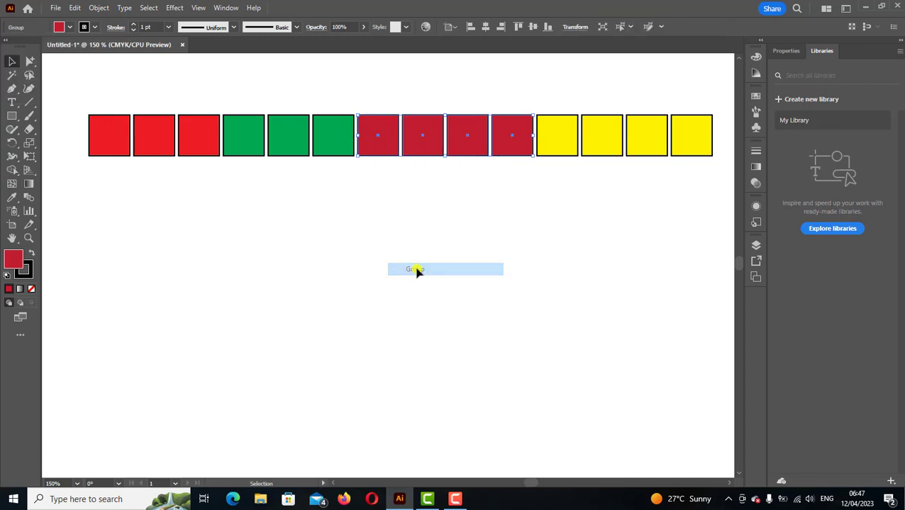
click(636, 178)
Group the last four yellow squares at the right end of the row
drag(720, 86, 539, 219)
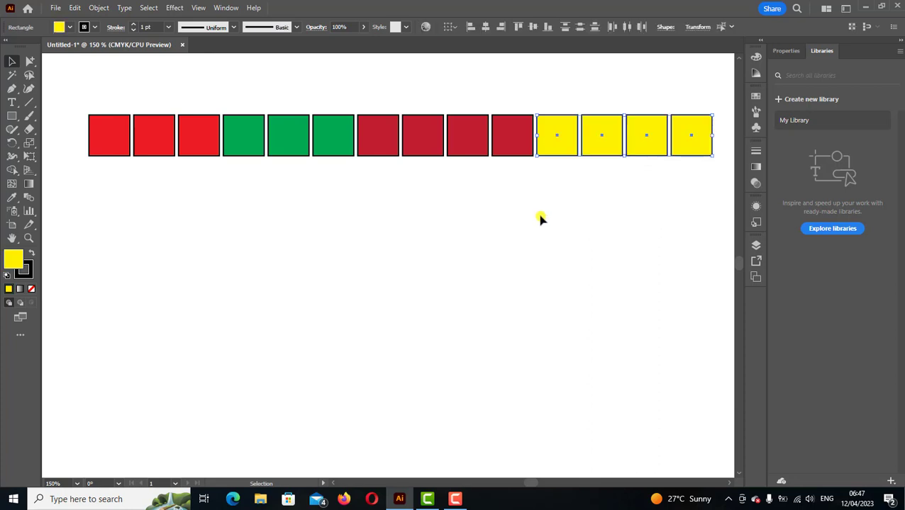
right_click(565, 149)
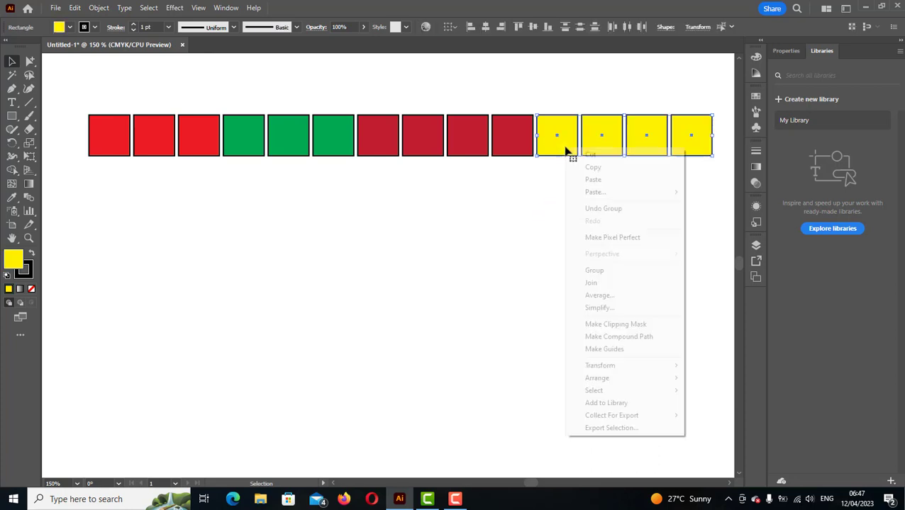
click(605, 274)
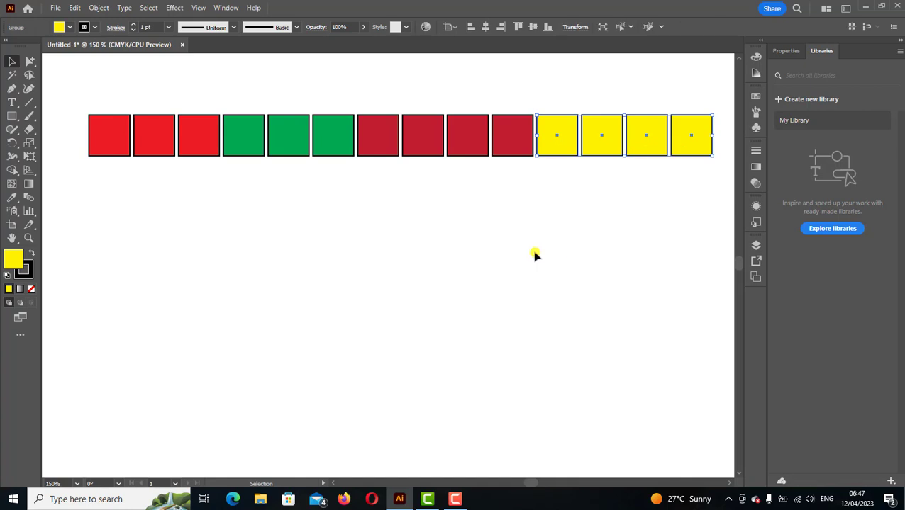
click(535, 255)
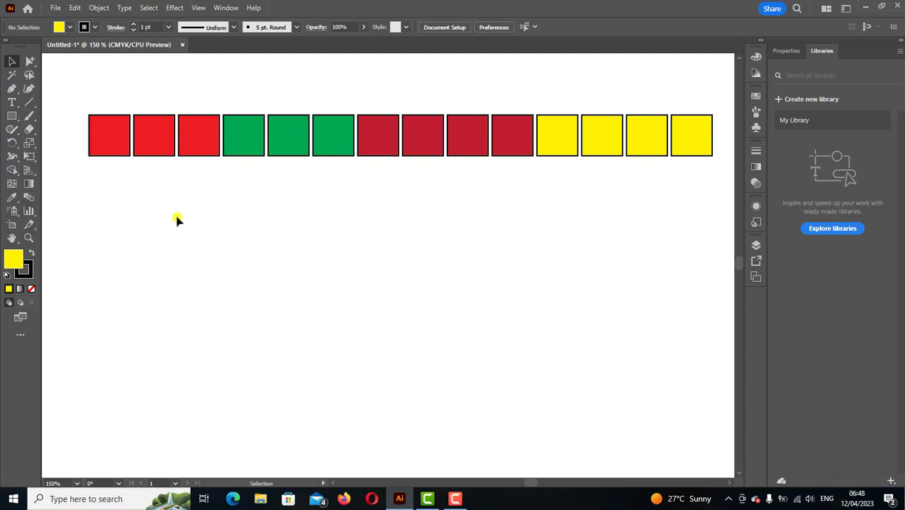
Examine how the Selection tool selects the red and green groups, deselecting after each selection
click(113, 139)
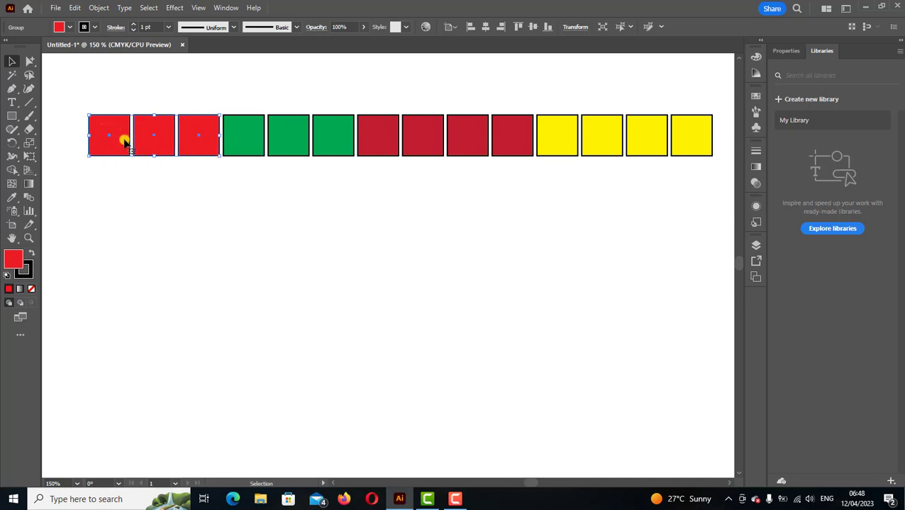
click(165, 174)
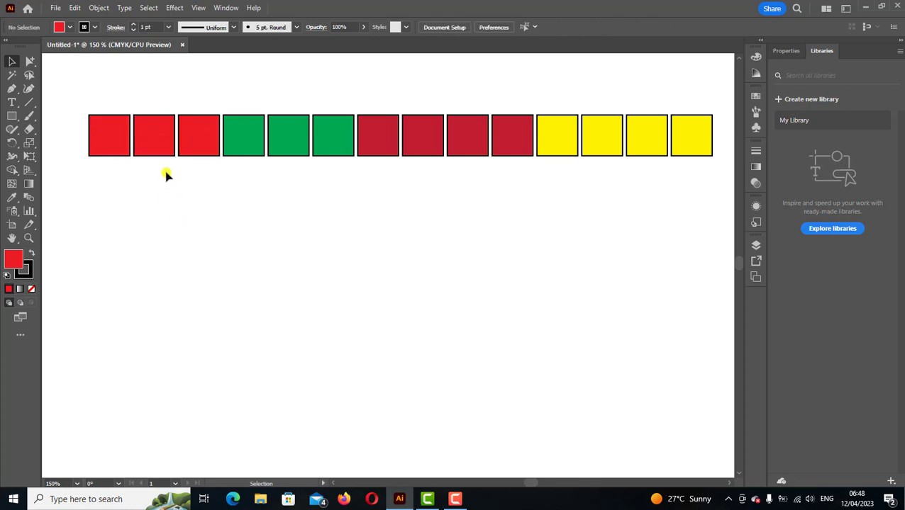
click(165, 126)
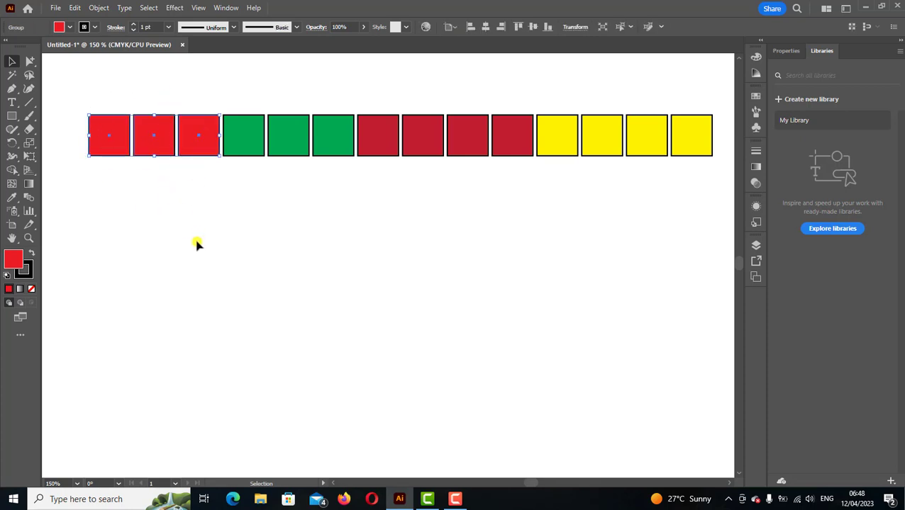
click(230, 238)
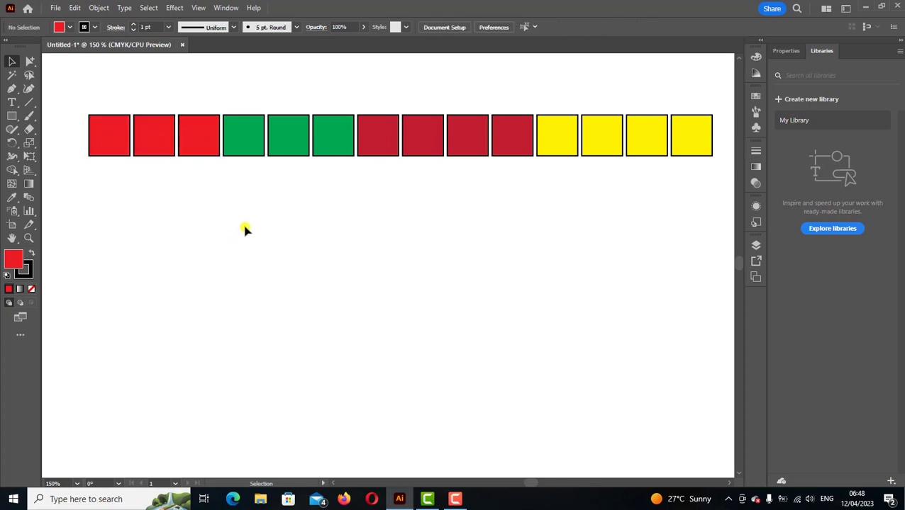
click(254, 134)
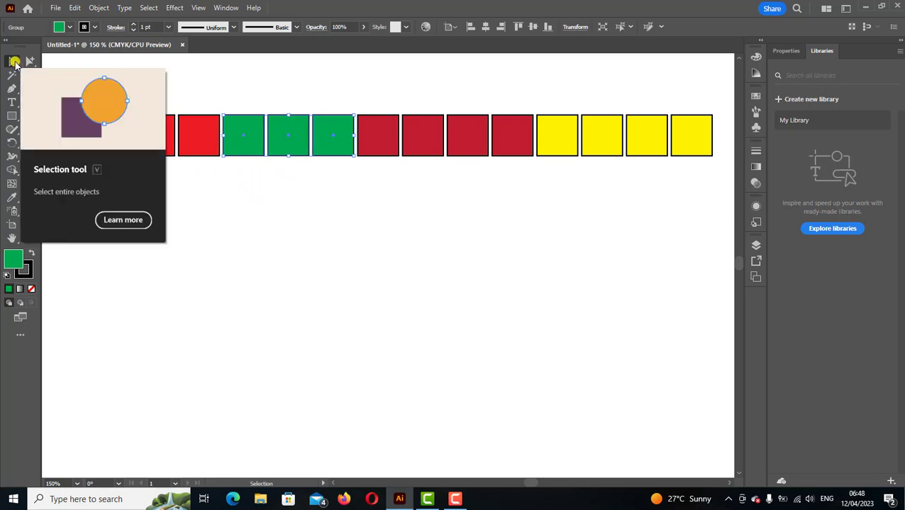
click(86, 81)
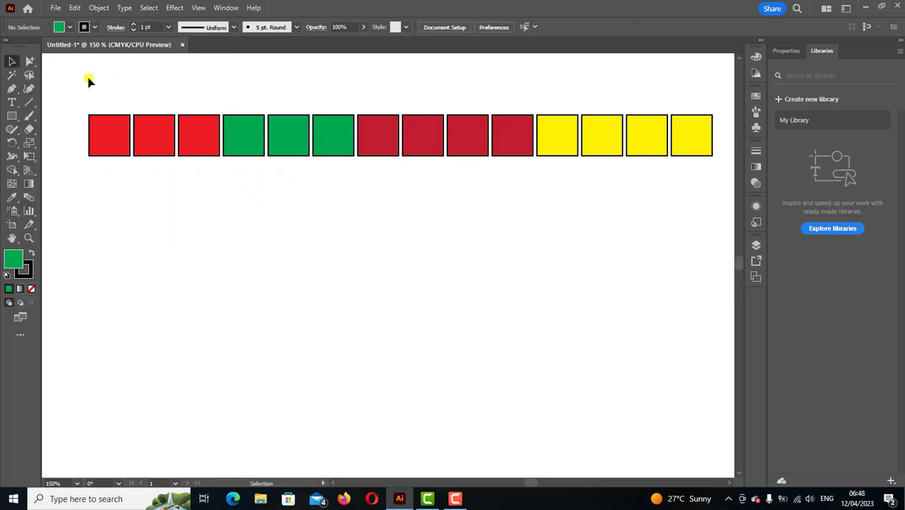
Use the Direct Selection tool to select the first dark red square and the third red square individually inside their groups
click(30, 63)
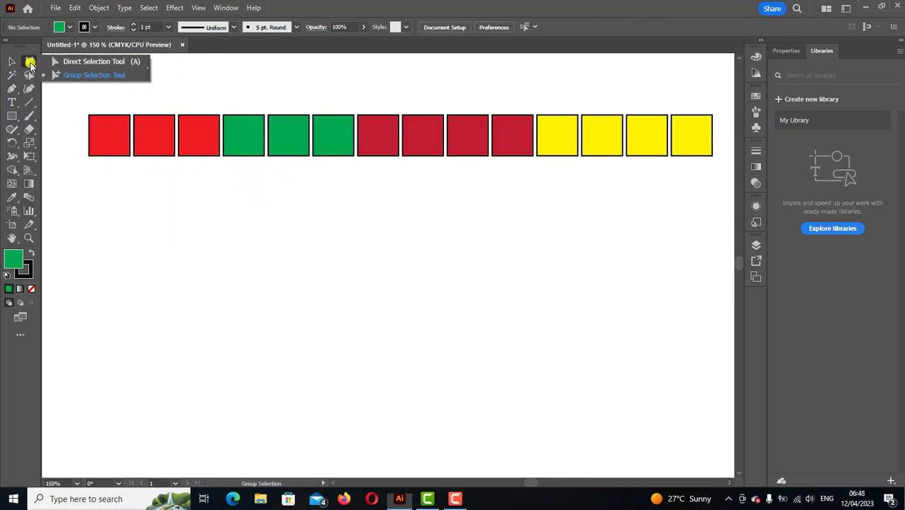
click(117, 62)
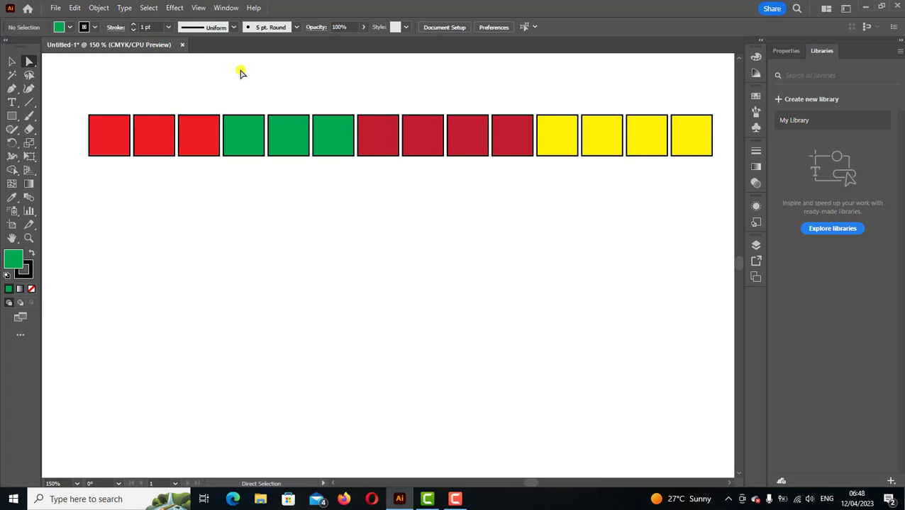
click(390, 132)
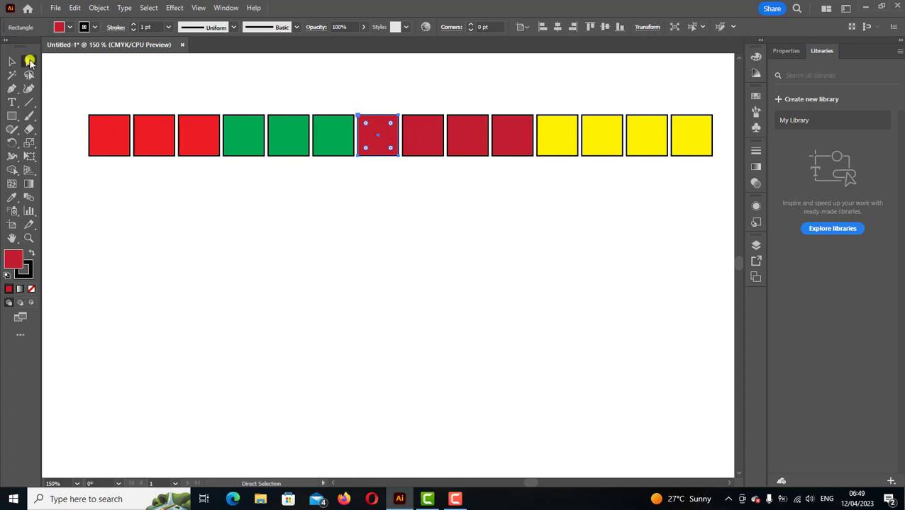
drag(30, 62, 97, 65)
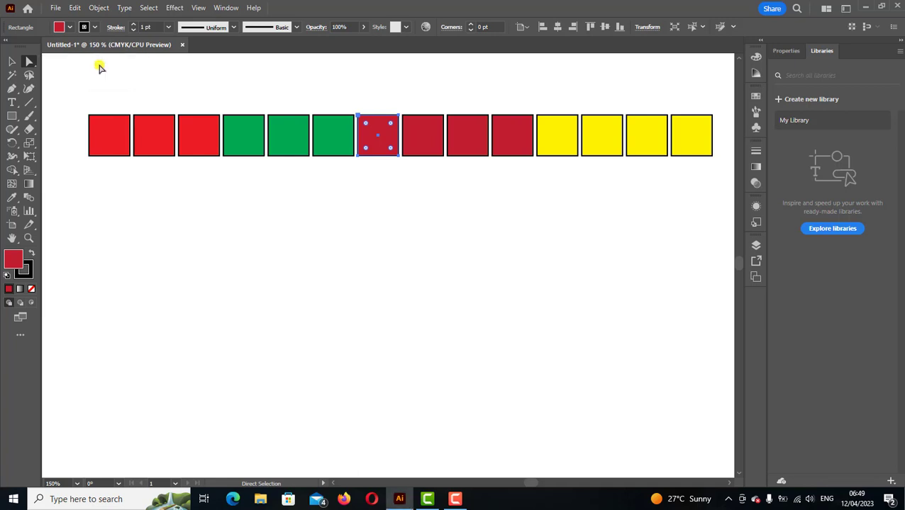
click(192, 126)
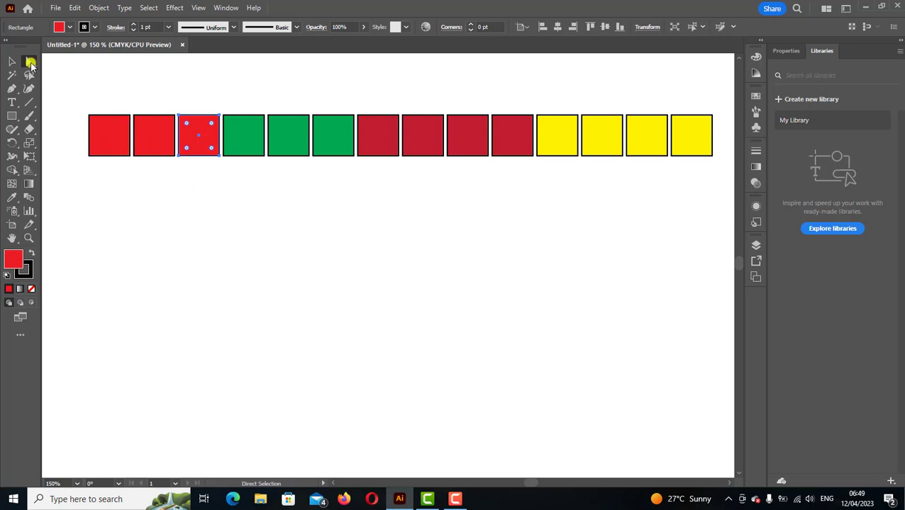
Select the whole green group with the Group Selection tool and move it straight down below the row
drag(30, 65, 124, 74)
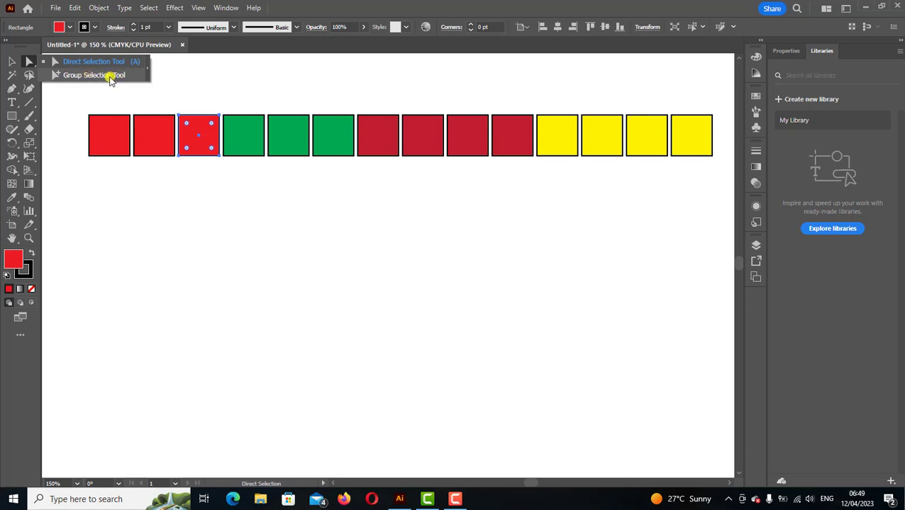
drag(112, 79, 100, 77)
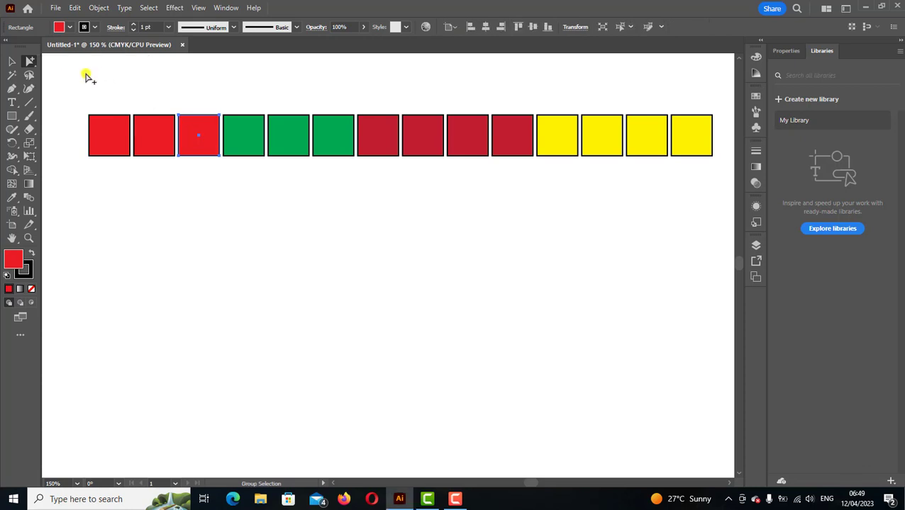
click(297, 127)
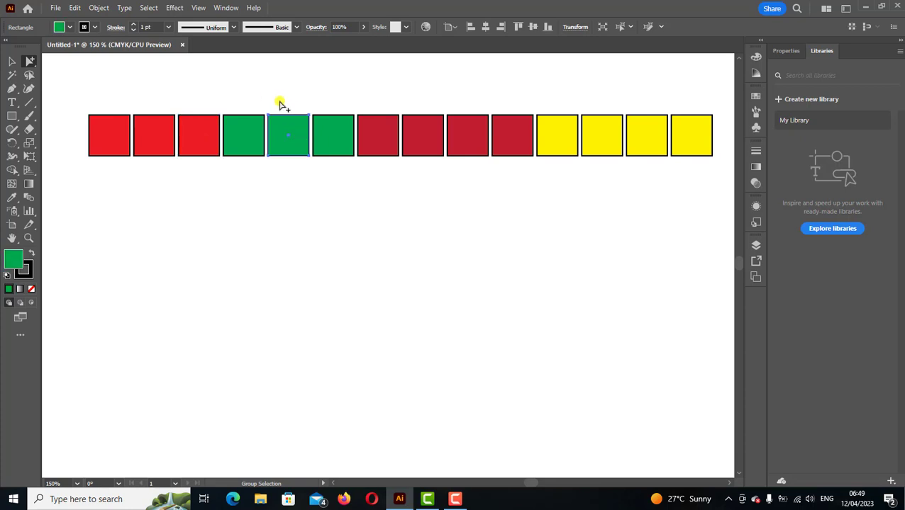
click(242, 131)
click(293, 153)
click(301, 131)
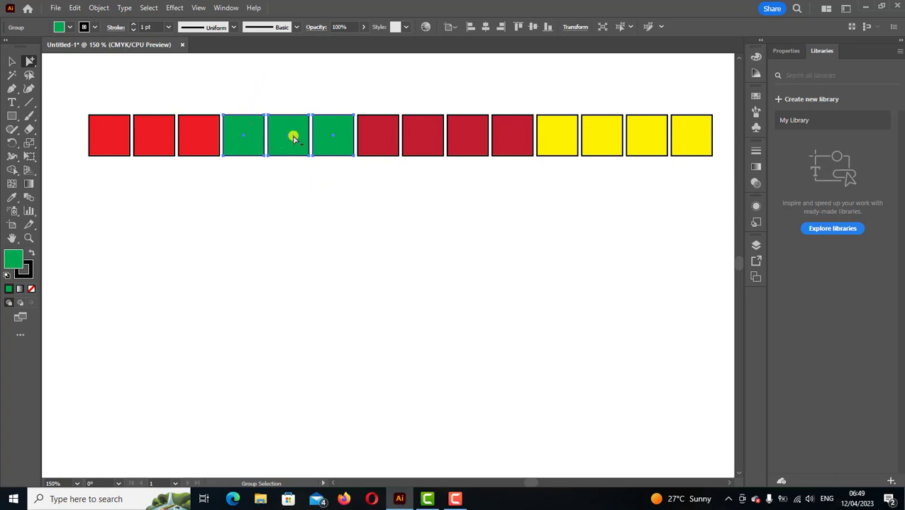
drag(299, 132, 299, 214)
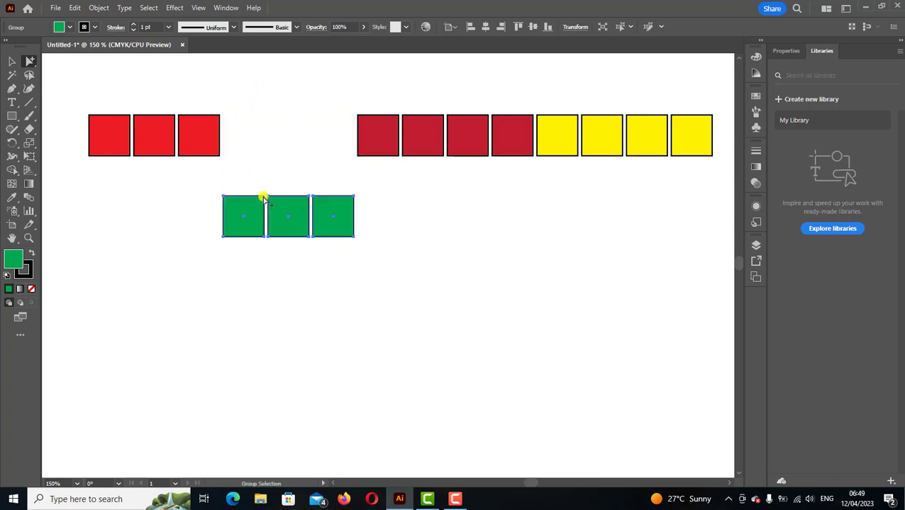
Select the whole dark red group with the Group Selection tool and move it below the row, beside the green group
click(443, 191)
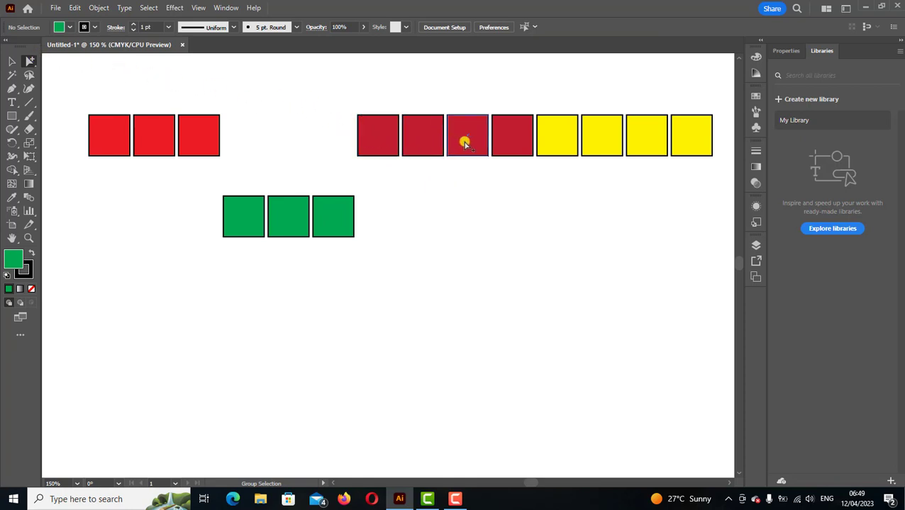
click(497, 144)
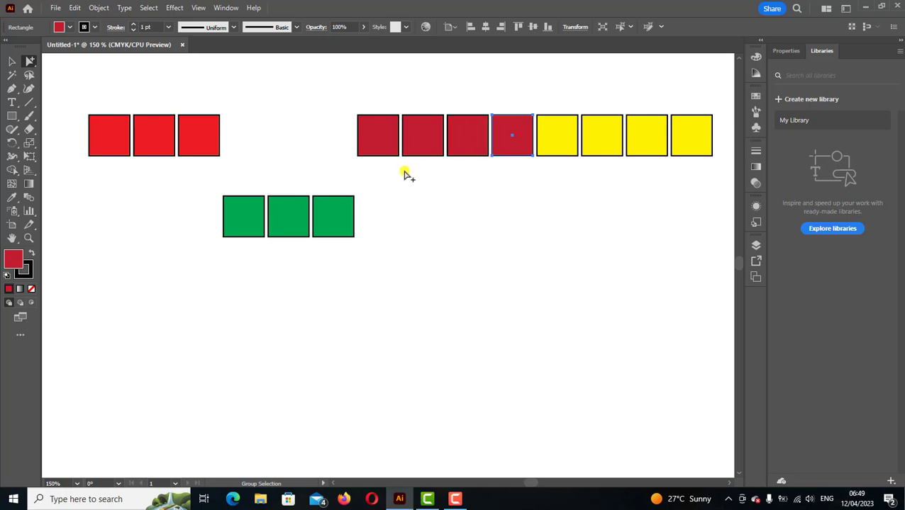
click(505, 151)
drag(507, 152, 557, 243)
drag(539, 227, 534, 231)
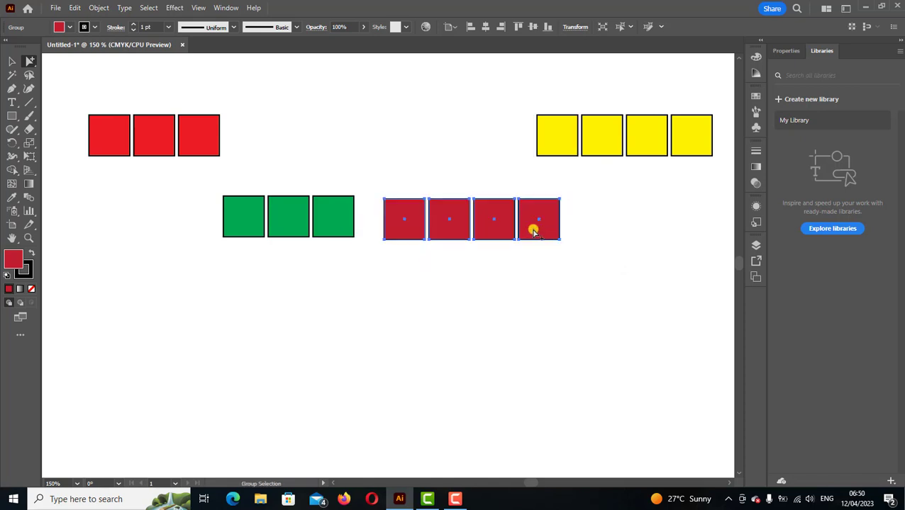
Select the whole yellow group with the Group Selection tool and move it horizontally toward the red group
click(606, 132)
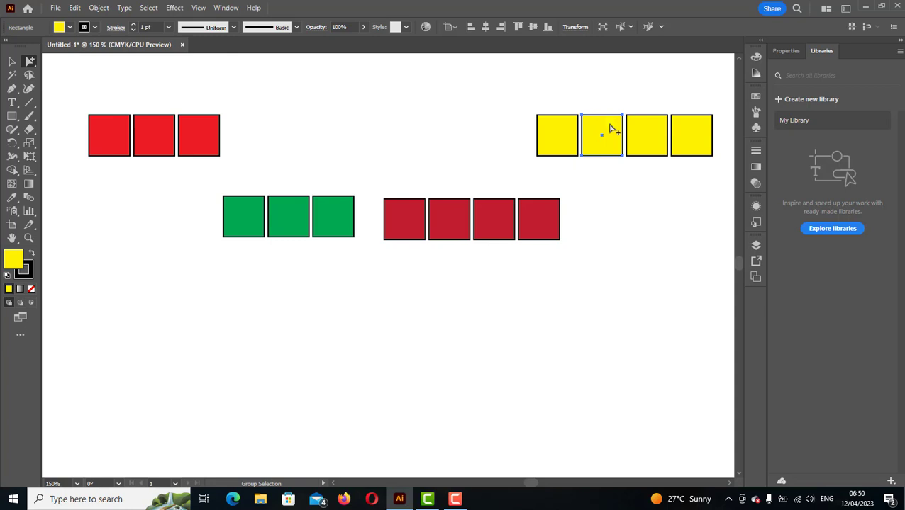
click(611, 129)
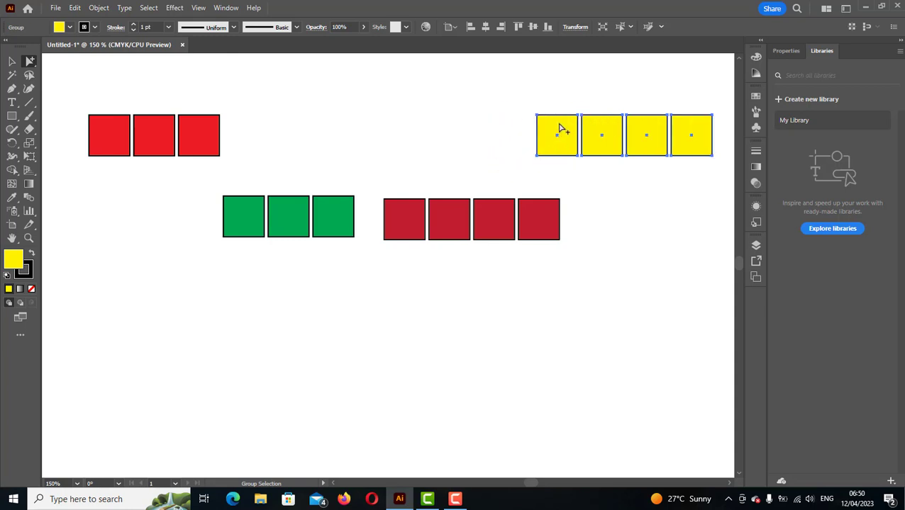
drag(560, 129, 486, 127)
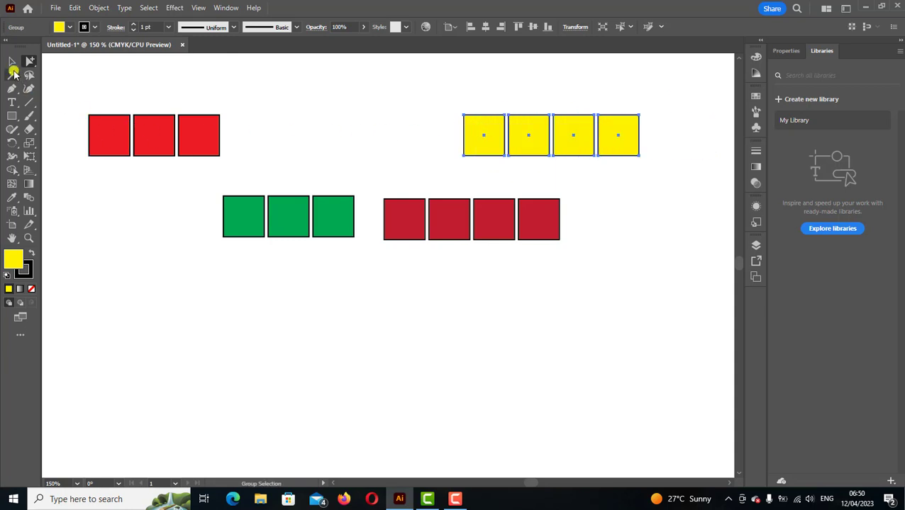
Expand Layer 1 and the green group in the layer structure to examine what the Selection tool selects, and deselect everything
click(12, 63)
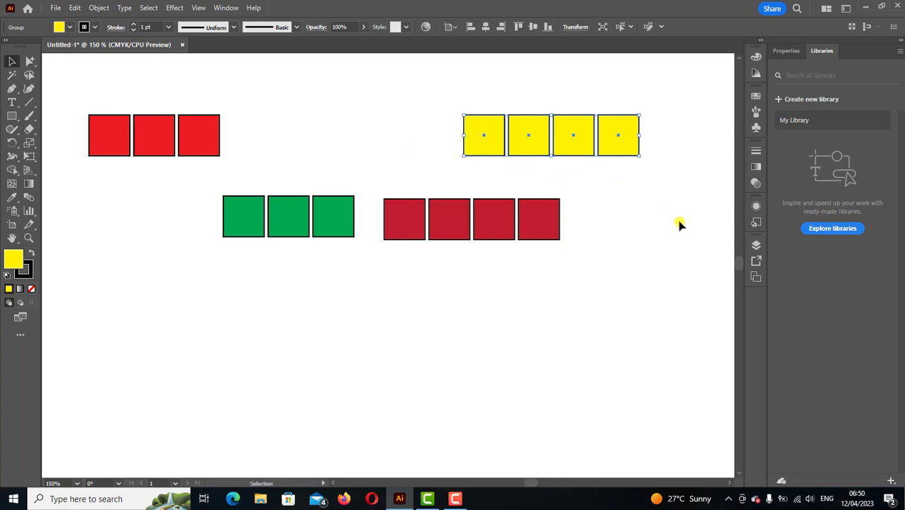
click(756, 246)
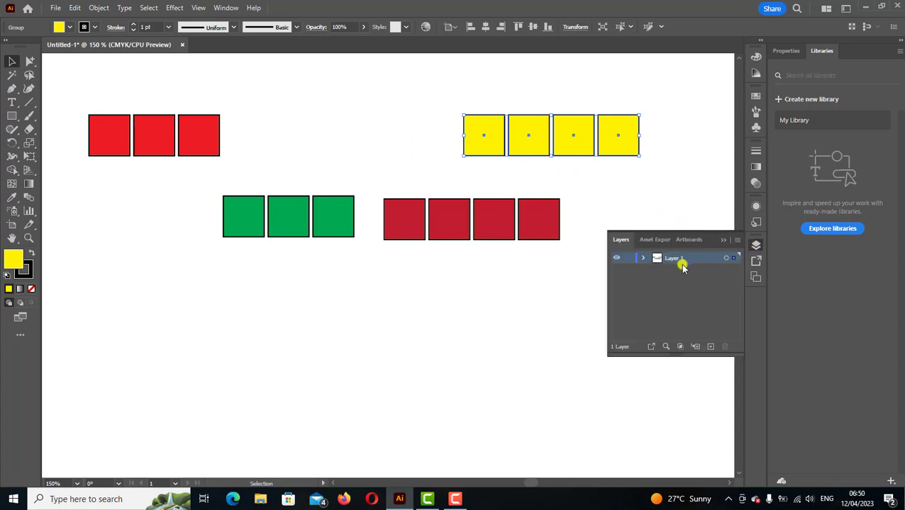
click(642, 258)
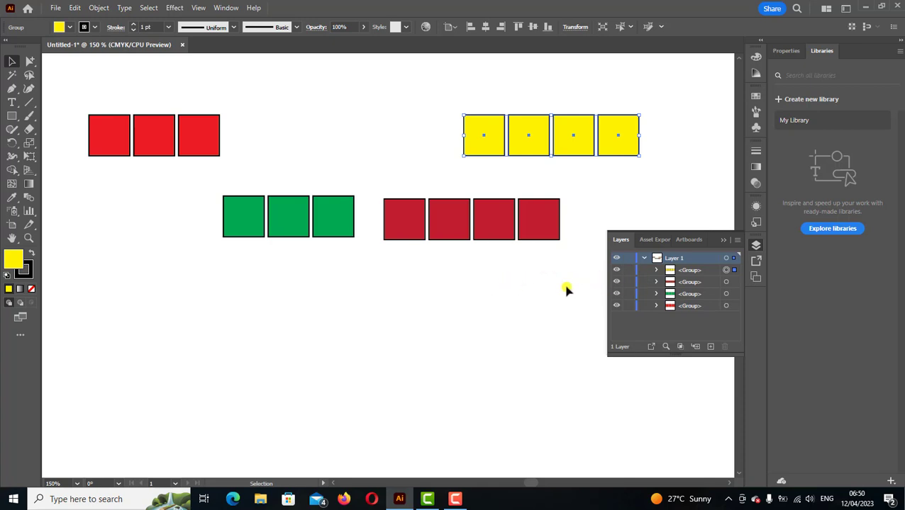
click(290, 216)
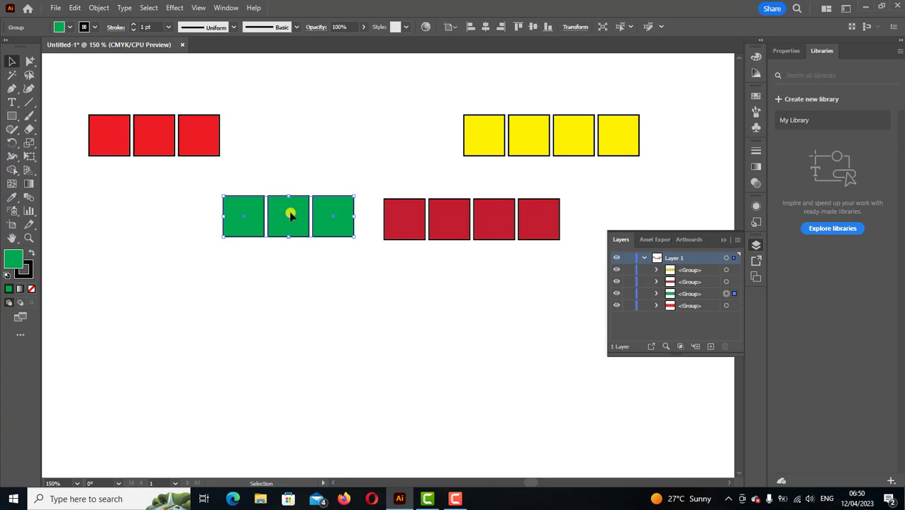
click(656, 295)
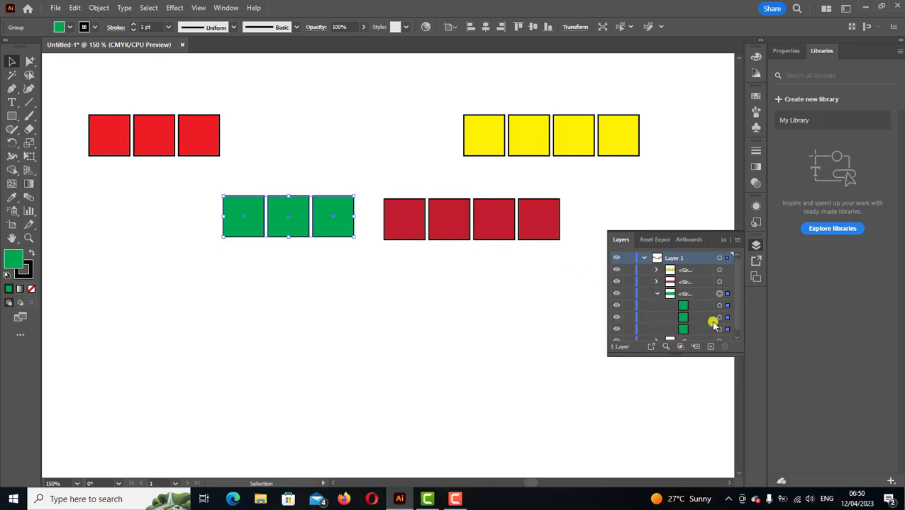
click(473, 317)
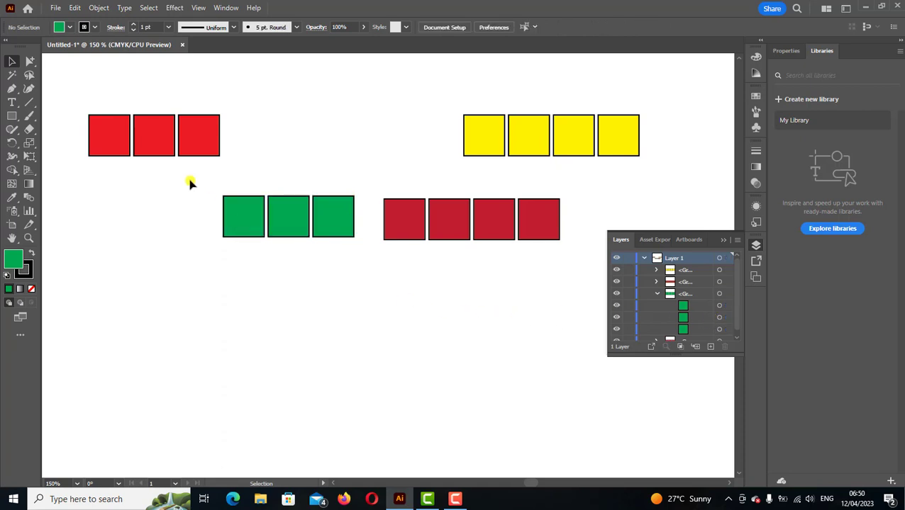
Examine in the layer structure how the Group Selection tool selects the middle green square and its whole group
click(29, 63)
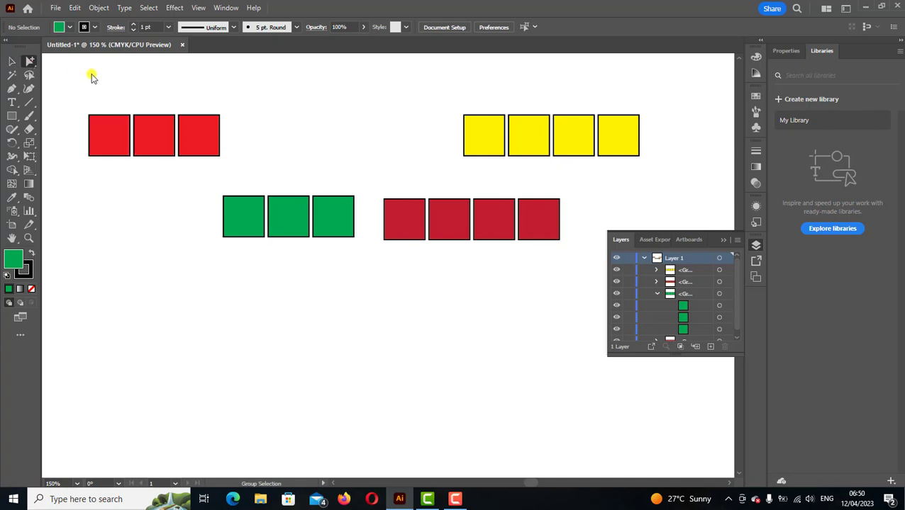
click(298, 221)
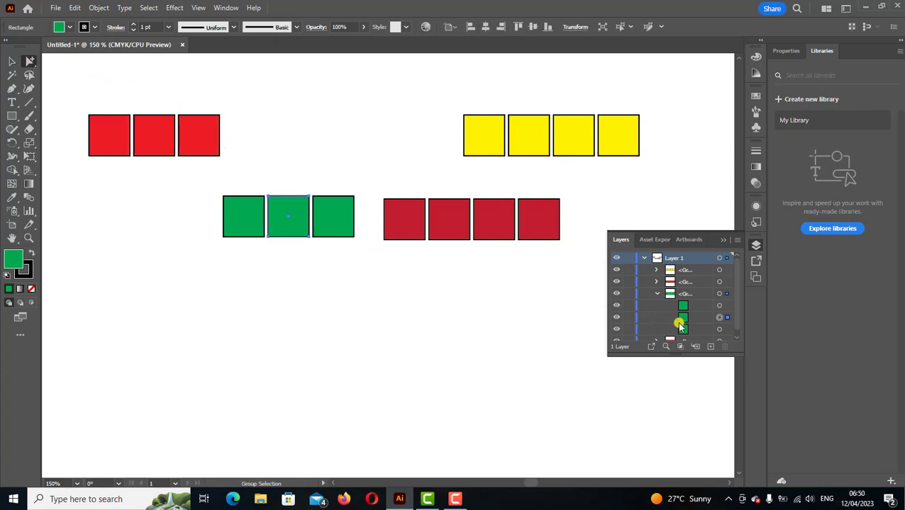
click(715, 321)
click(304, 217)
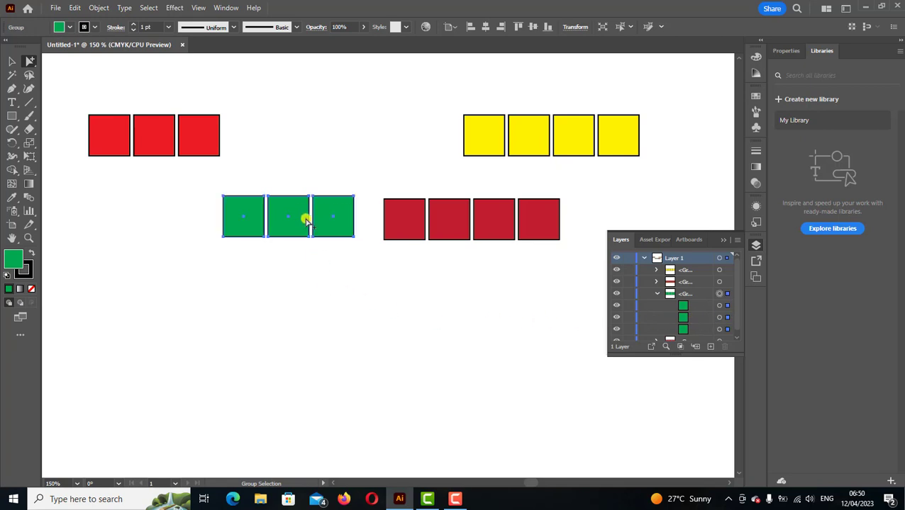
scroll(721, 304, down, 1)
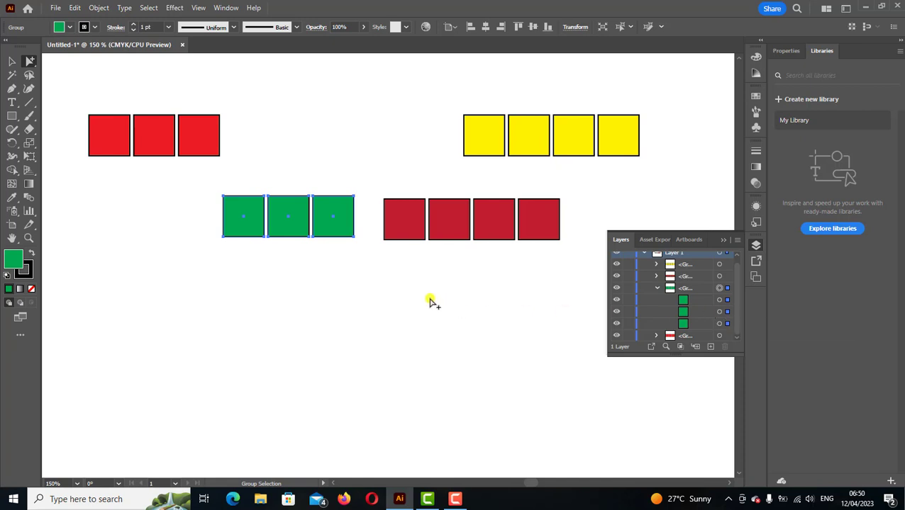
Expand the dark red group's layer entry and check the Group Selection of its second square and the whole group
click(461, 224)
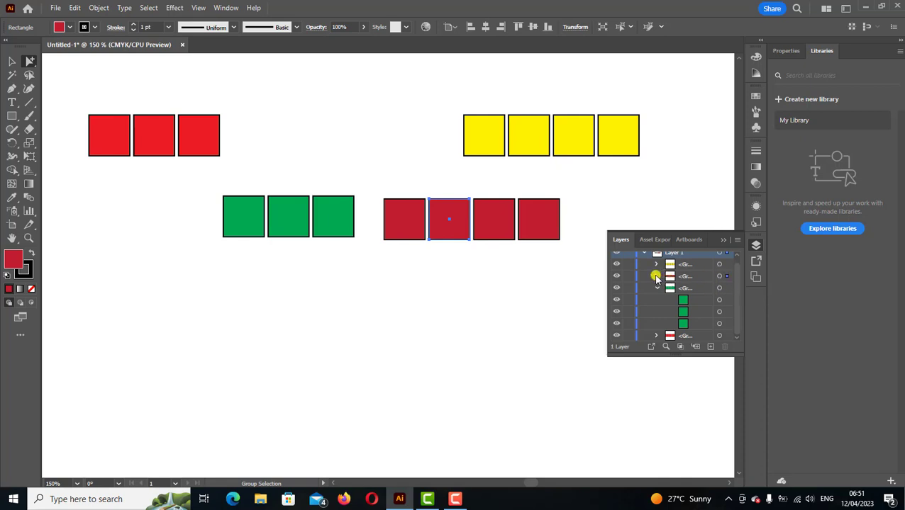
click(656, 277)
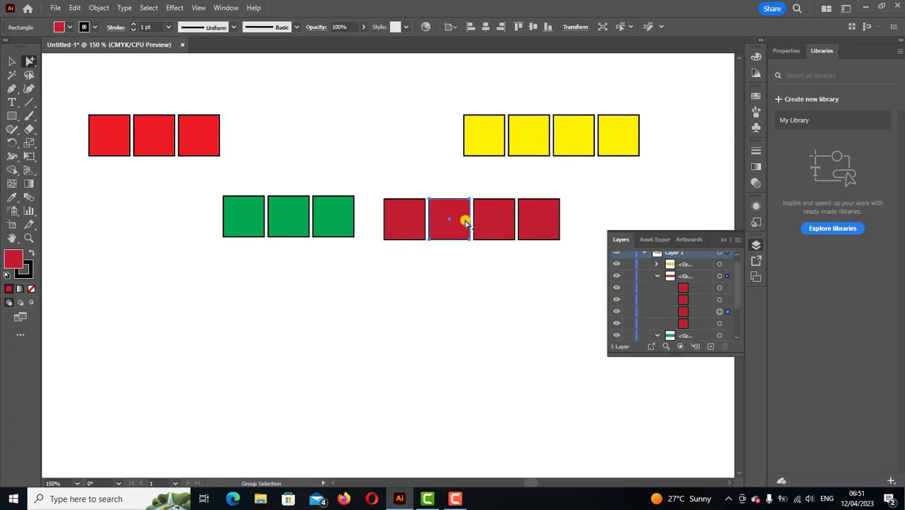
click(459, 216)
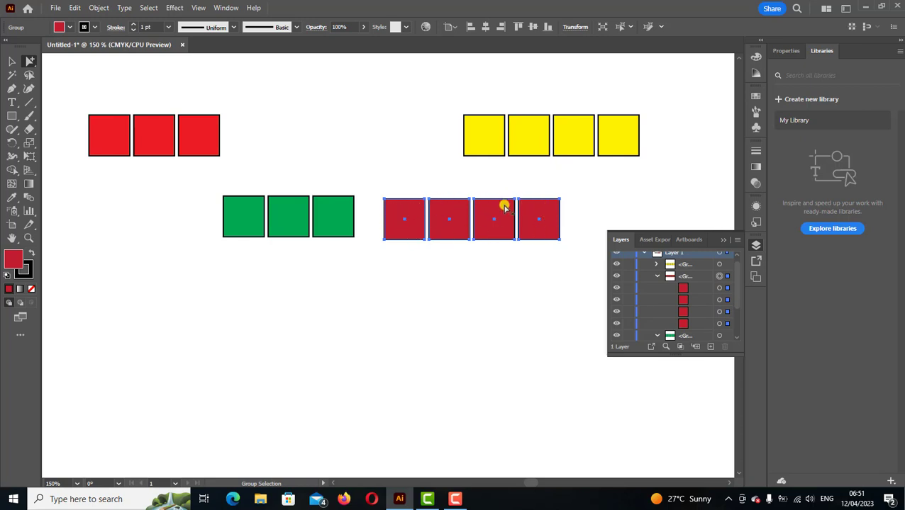
Select the second yellow square and its whole group with Group Selection, expand the group's layer entry to inspect it, and deselect
click(537, 138)
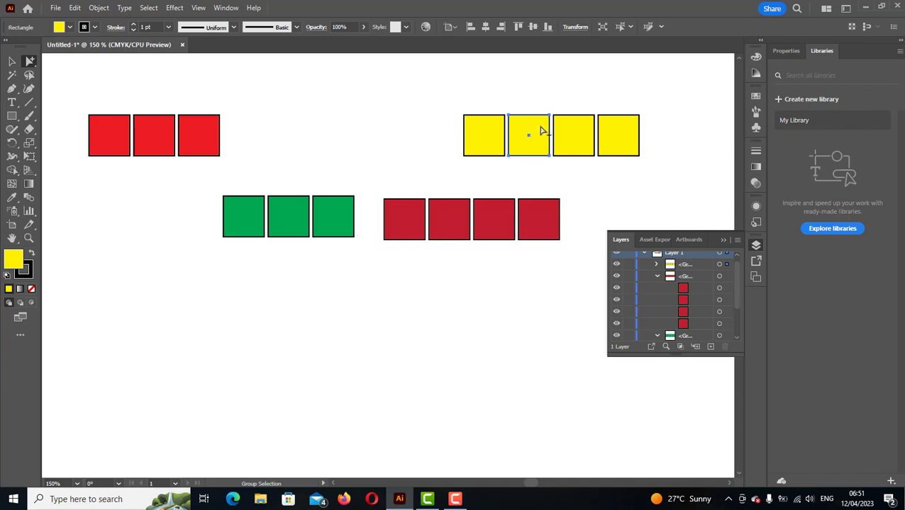
click(539, 131)
click(653, 267)
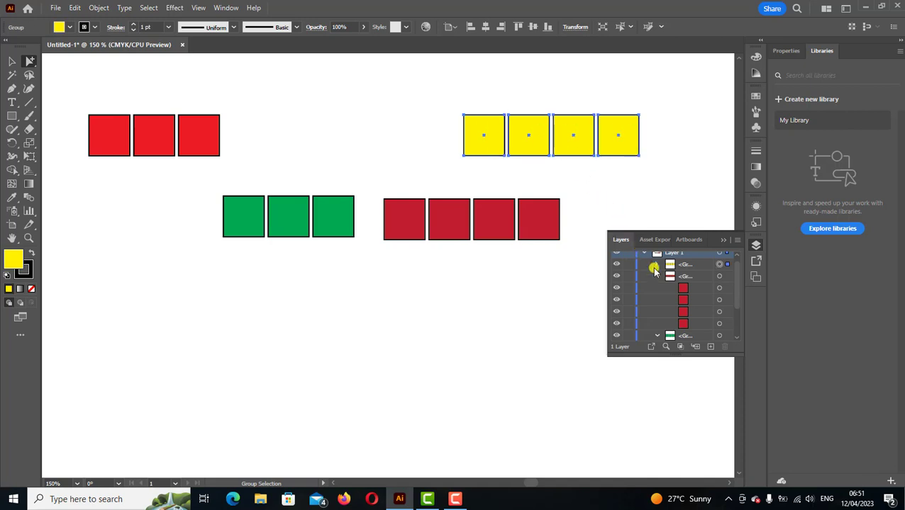
click(657, 265)
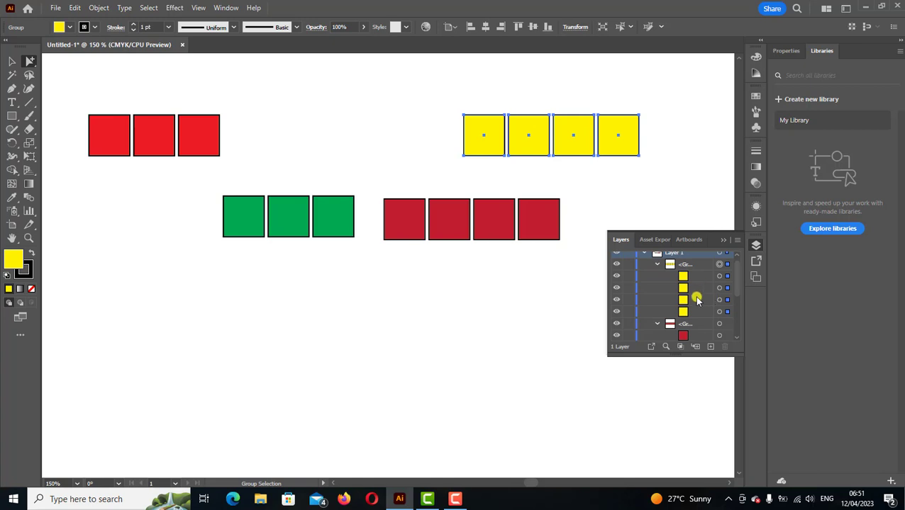
click(500, 316)
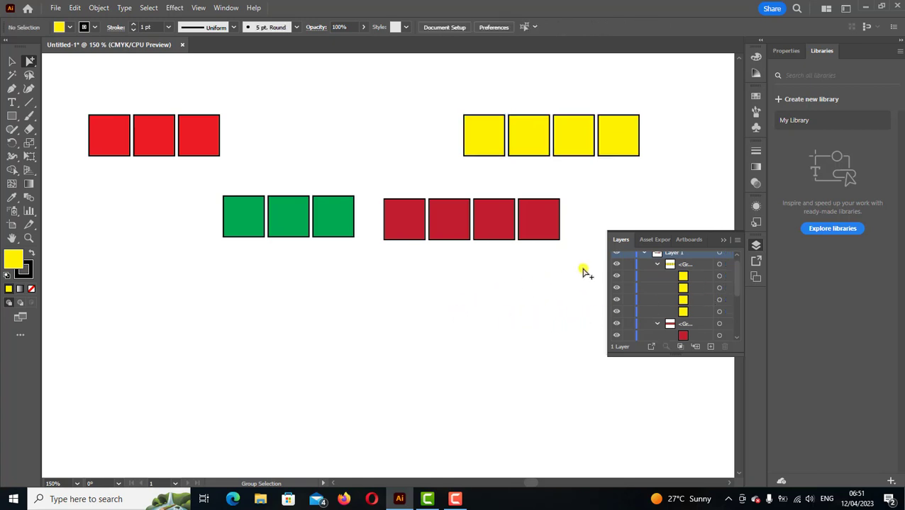